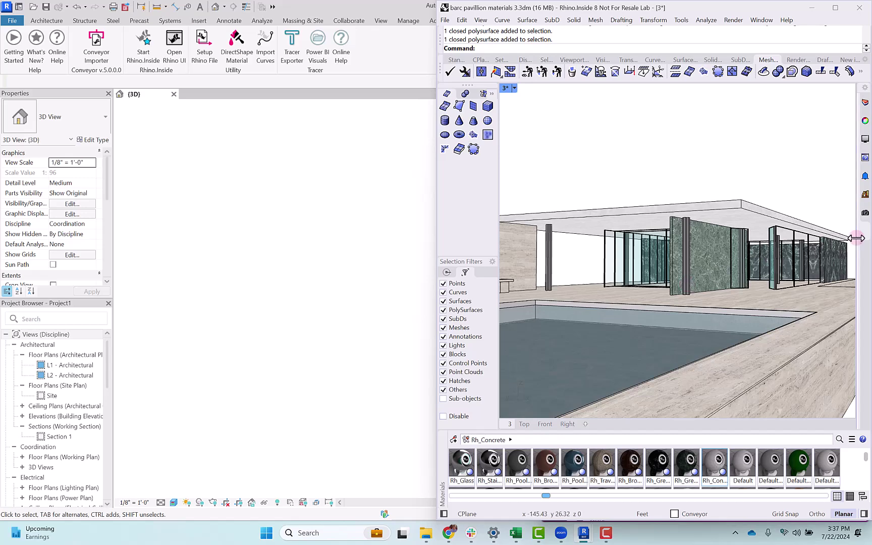
Expand the Conveyor panel in Rhino and send the green marble wall beside the pool to Revit.
left_click_drag(856, 238, 715, 239)
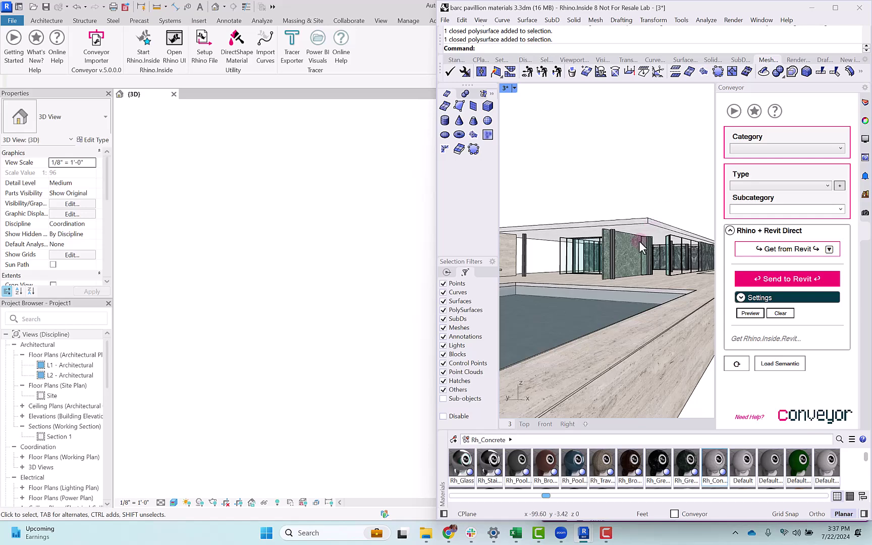
left_click(618, 247)
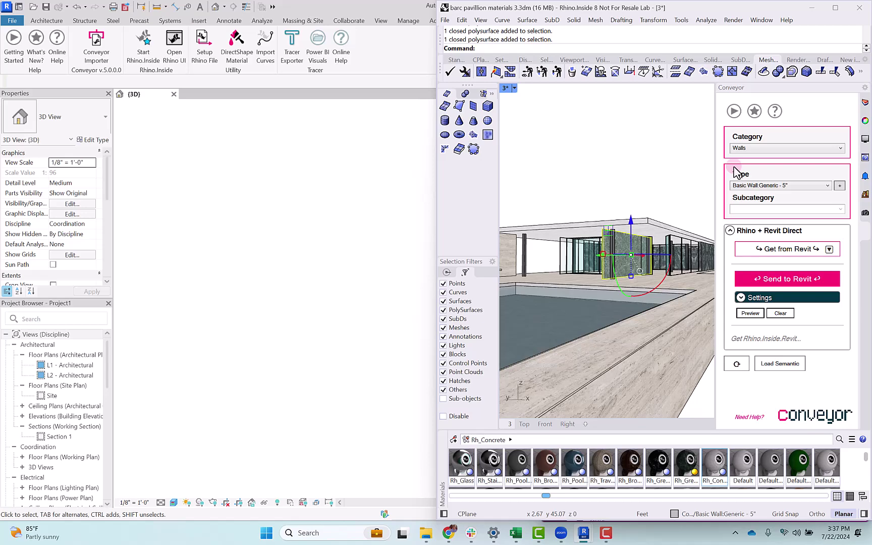
left_click(800, 282)
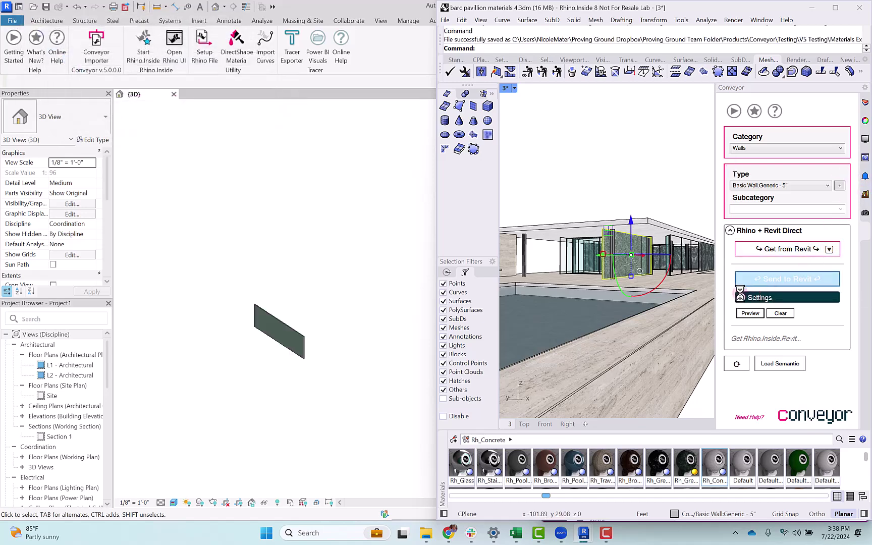
scroll(279, 343, "up", 1)
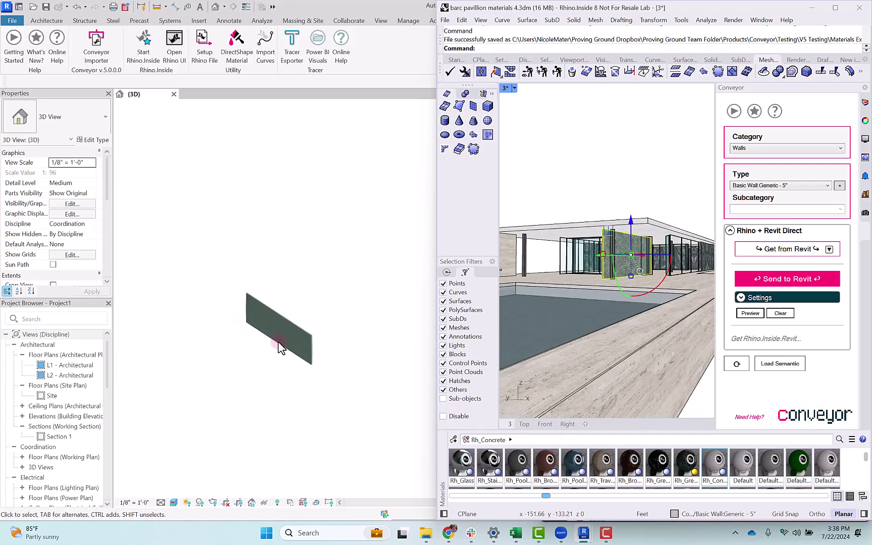
scroll(260, 316, "up", 3)
scroll(281, 272, "up", 5)
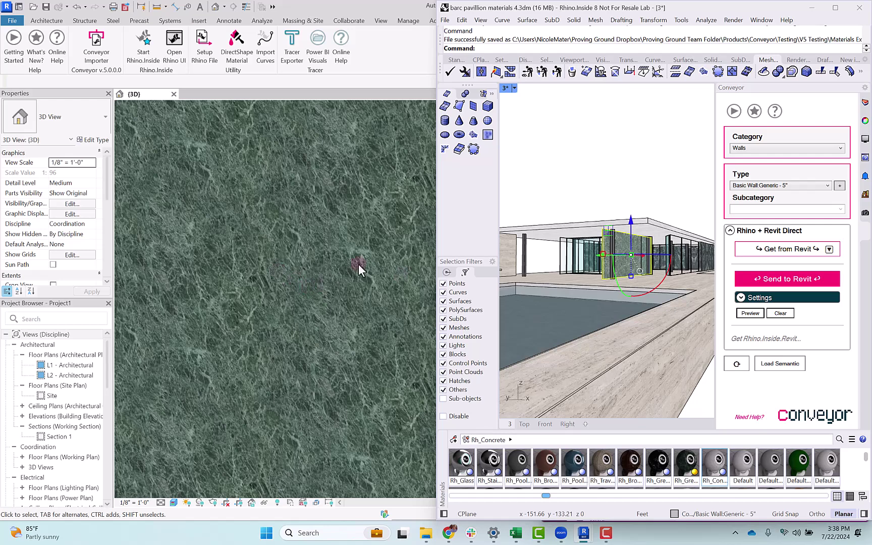
scroll(206, 235, "up", 2)
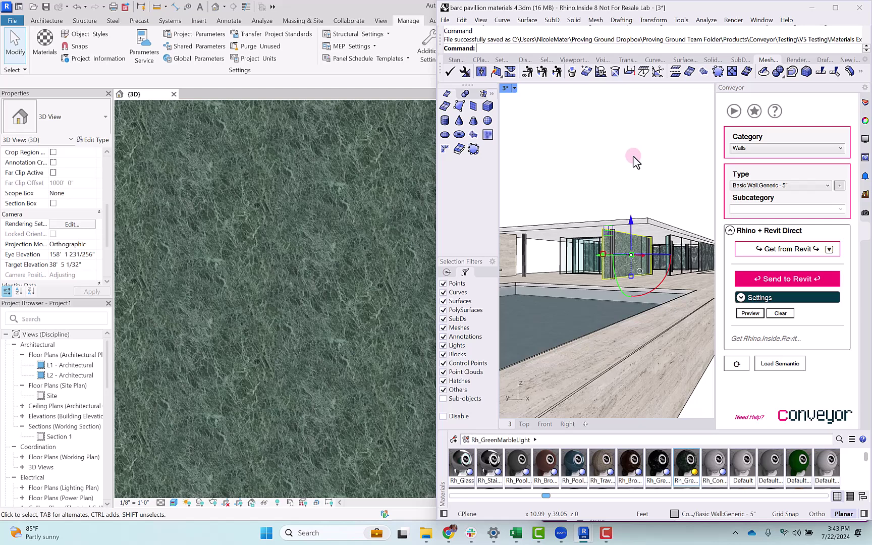
Examine the colour texture of the Rh_GreenMarbleLight material in Rhino and the file path of its bitmap.
double_click(687, 462)
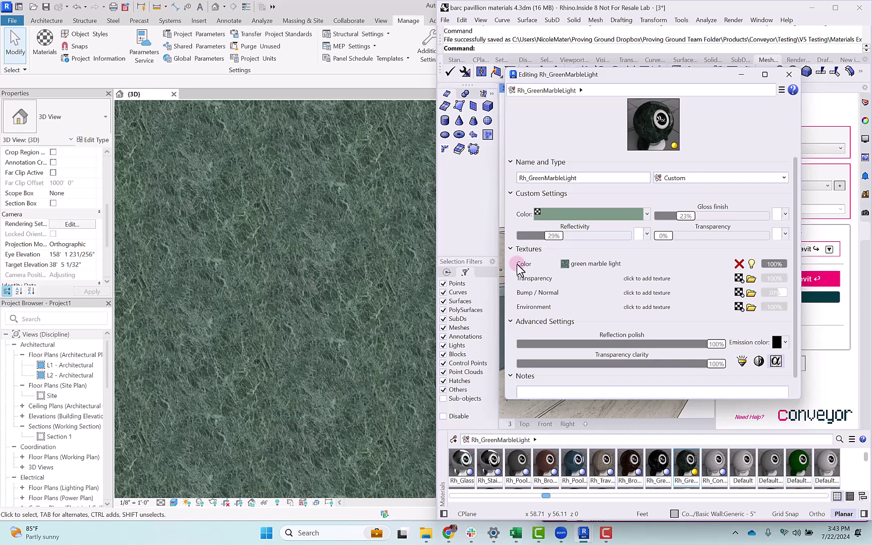
left_click(590, 266)
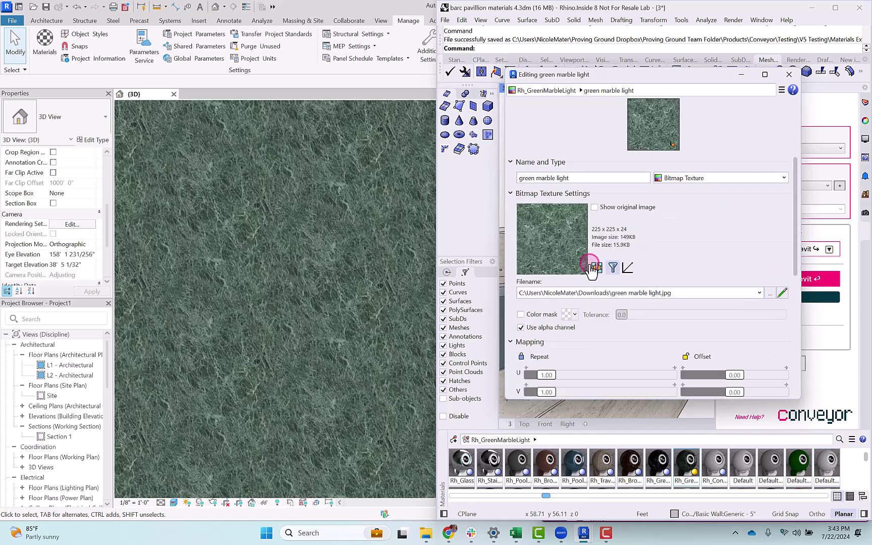
left_click(525, 296)
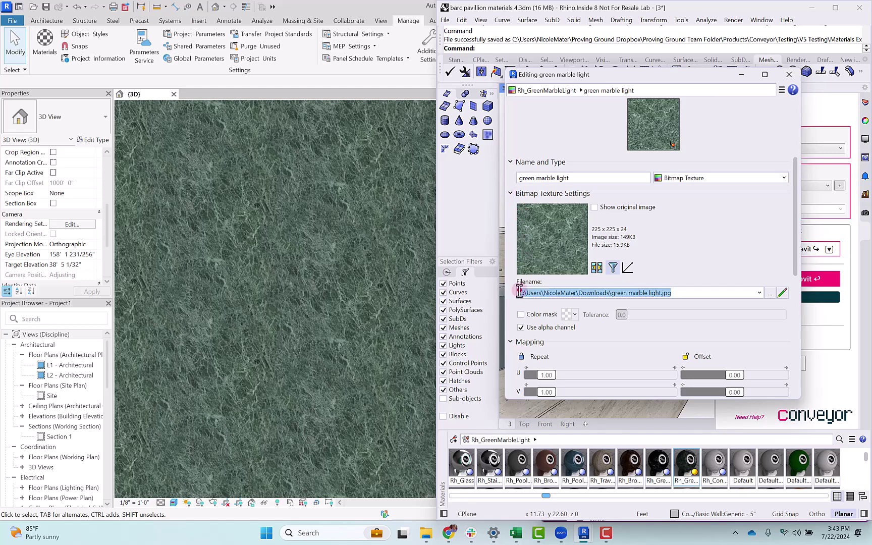
left_click(680, 293)
left_click_drag(679, 293, 516, 300)
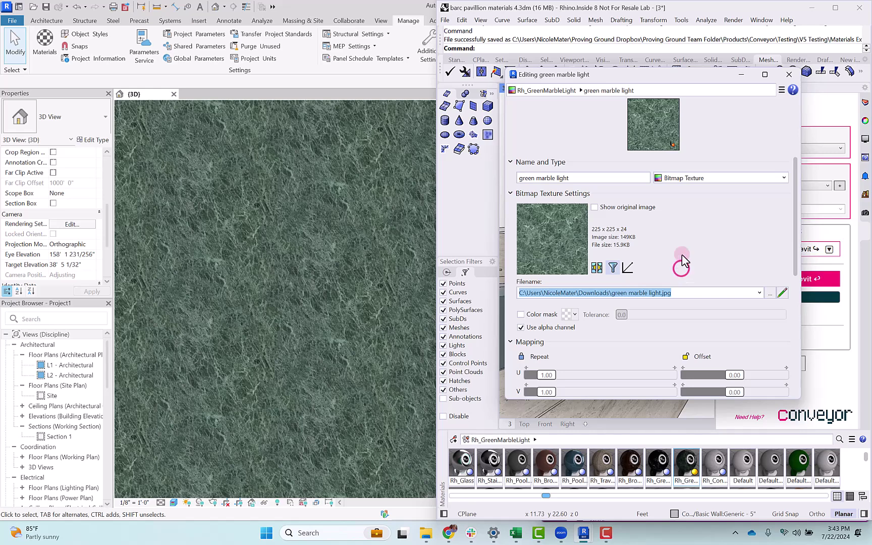
Search Revit's project materials for "Rh_" and open the appearance settings of Rh_GreenMarbleLight.
left_click(44, 42)
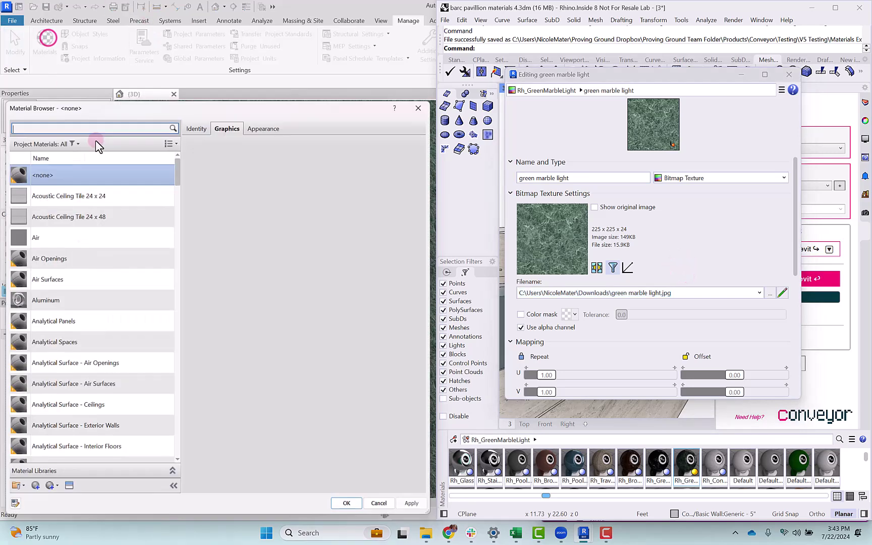
left_click(56, 127)
type("Rh")
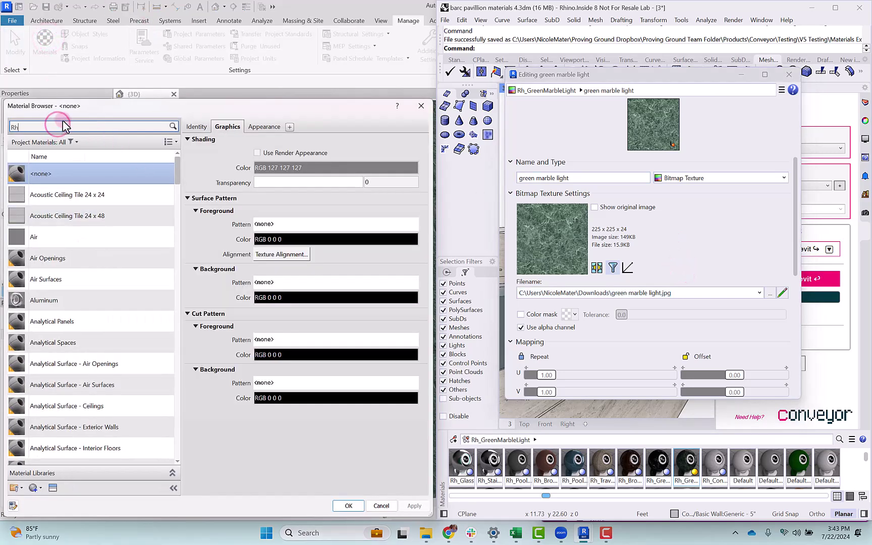
type("_")
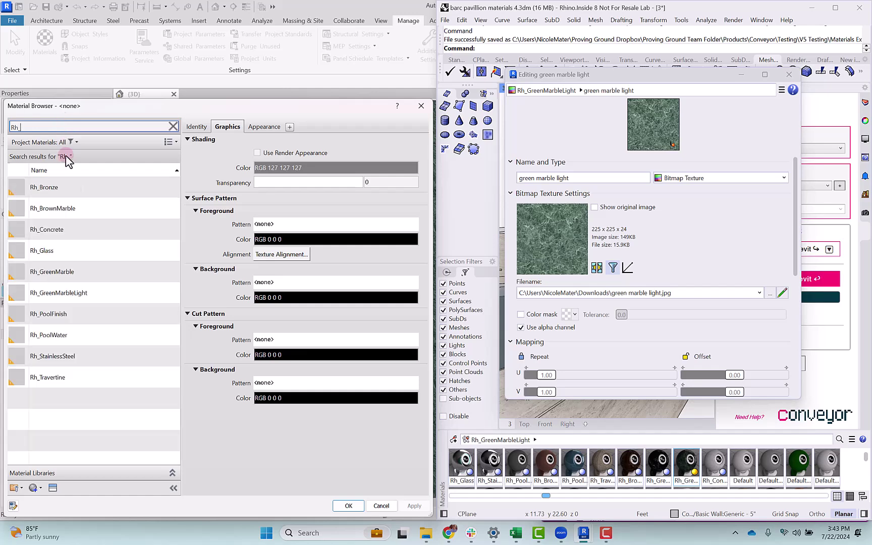
left_click(76, 295)
mouse_move(305, 108)
left_mouse_down()
mouse_move(306, 75)
mouse_move(311, 93)
mouse_move(331, 88)
left_mouse_up()
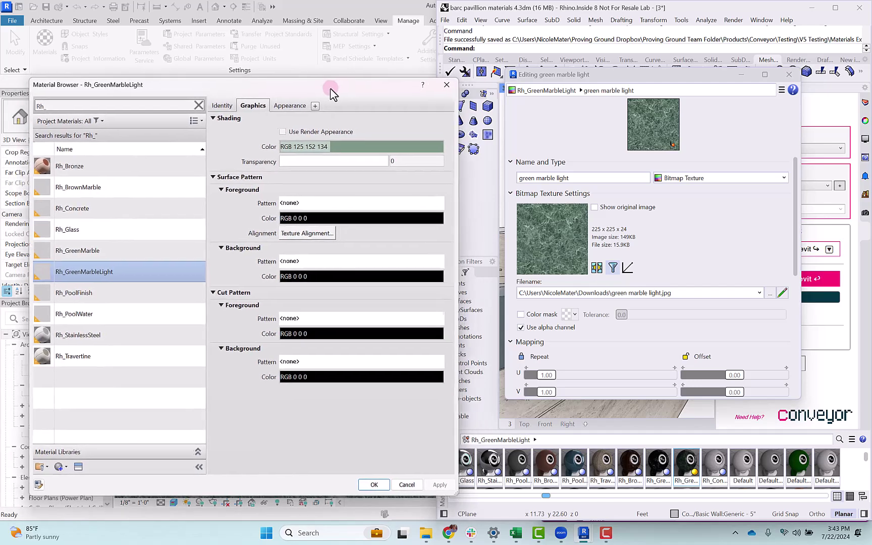
left_click(399, 147)
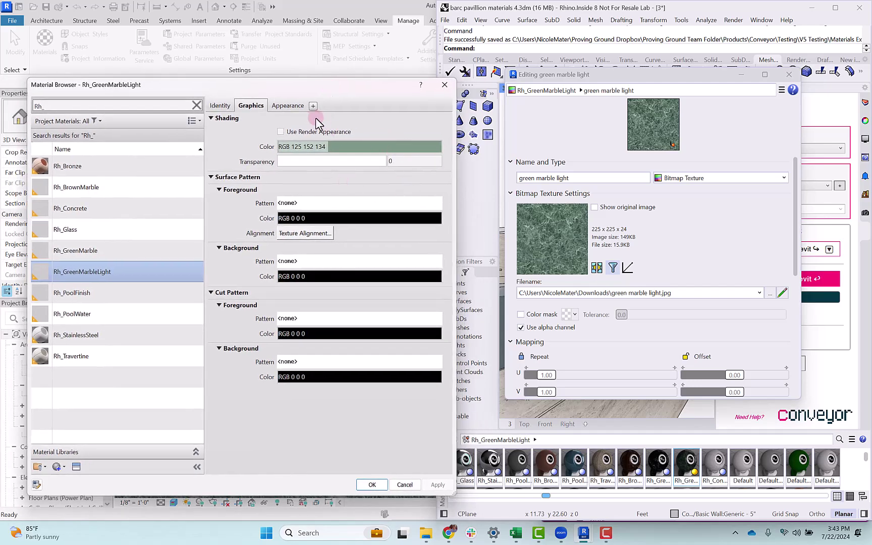
left_click(289, 105)
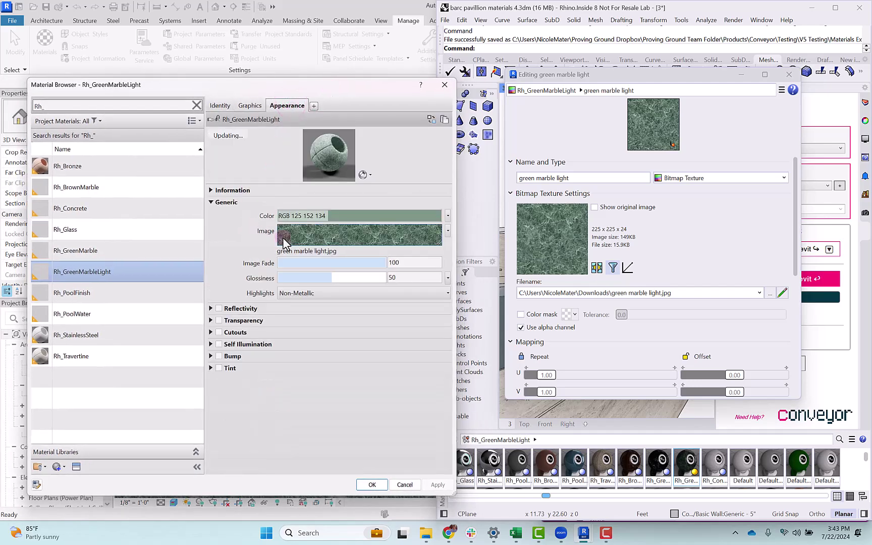
Select green marble light.jpg from Downloads as the appearance image of Rh_GreenMarbleLight, then accept and close both material editors.
left_click(294, 252)
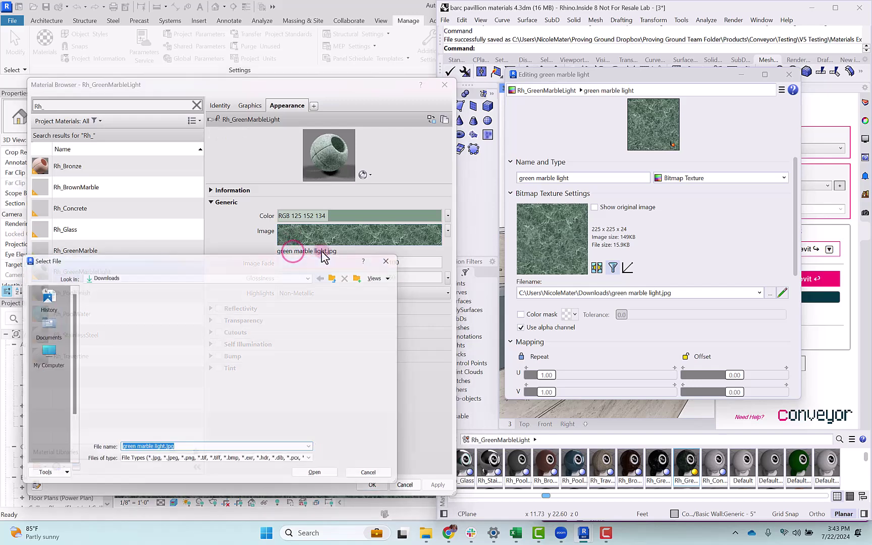
left_click_drag(284, 261, 284, 233)
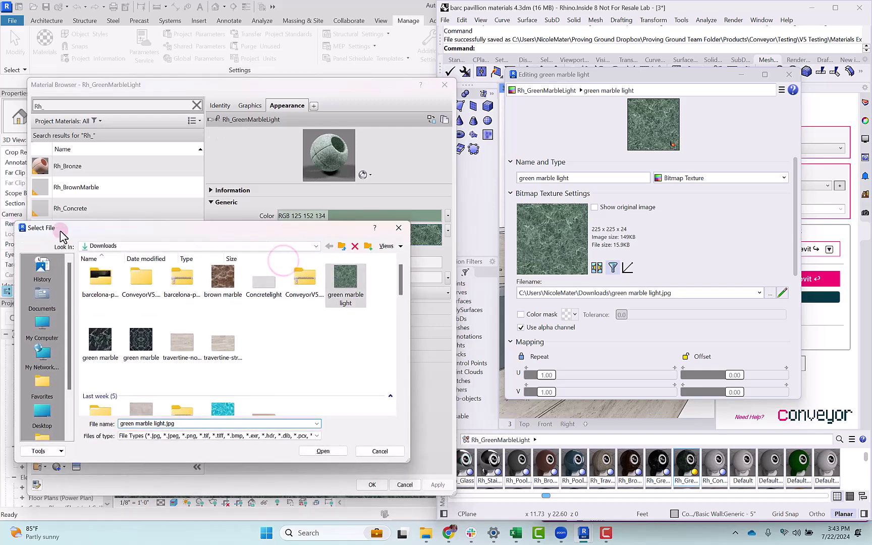
left_click(345, 287)
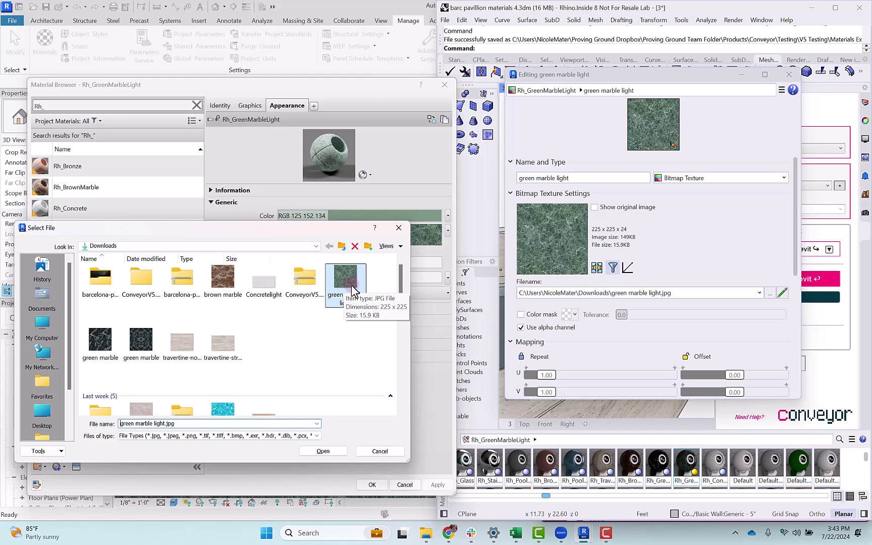
left_click(325, 451)
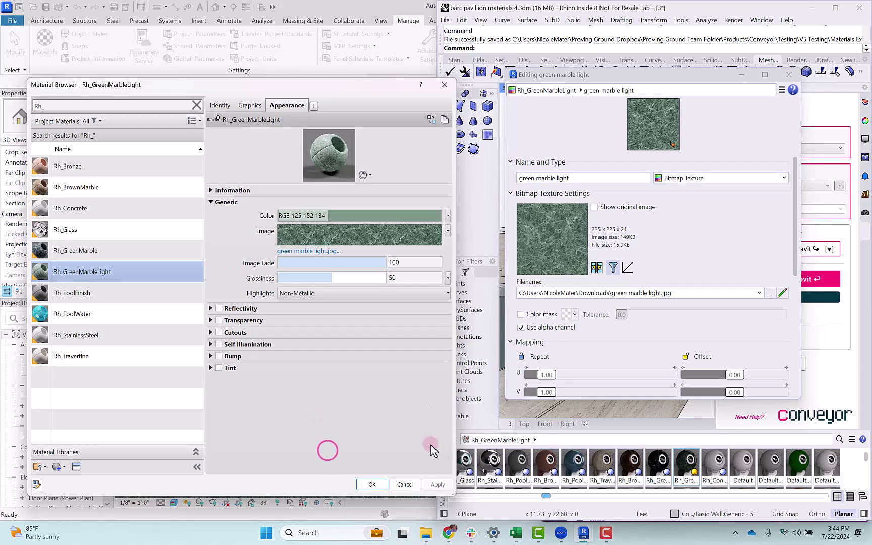
left_click(370, 485)
left_click(337, 292)
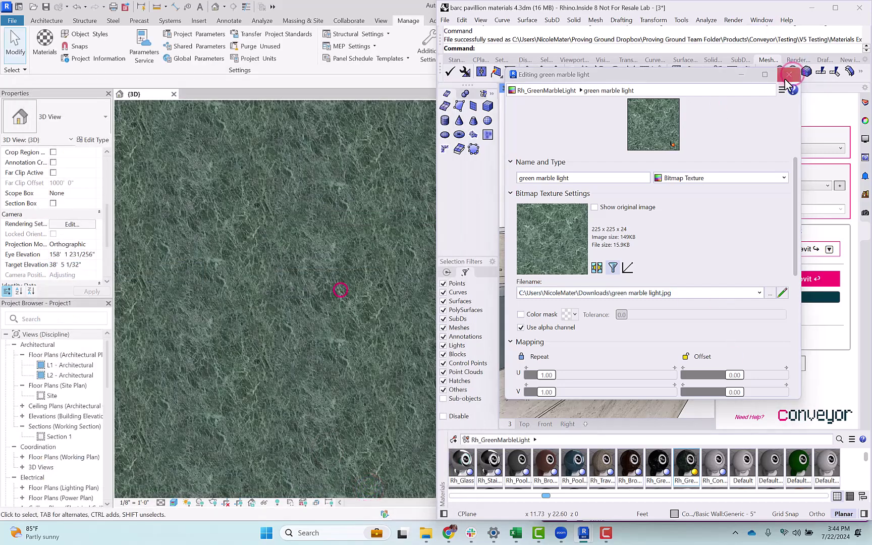
left_click(287, 234)
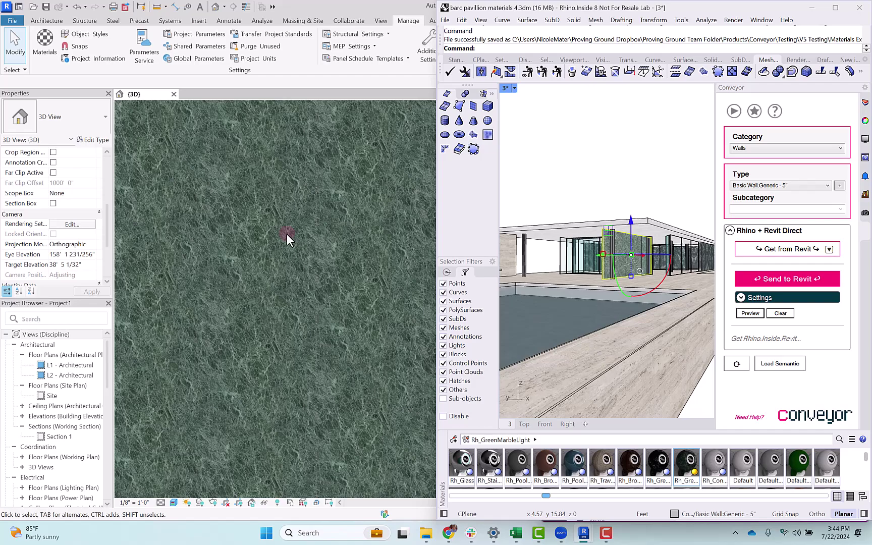
Select all objects of the pavilion model in Rhino and send them to Revit with Conveyor.
scroll(287, 234, "down", 10)
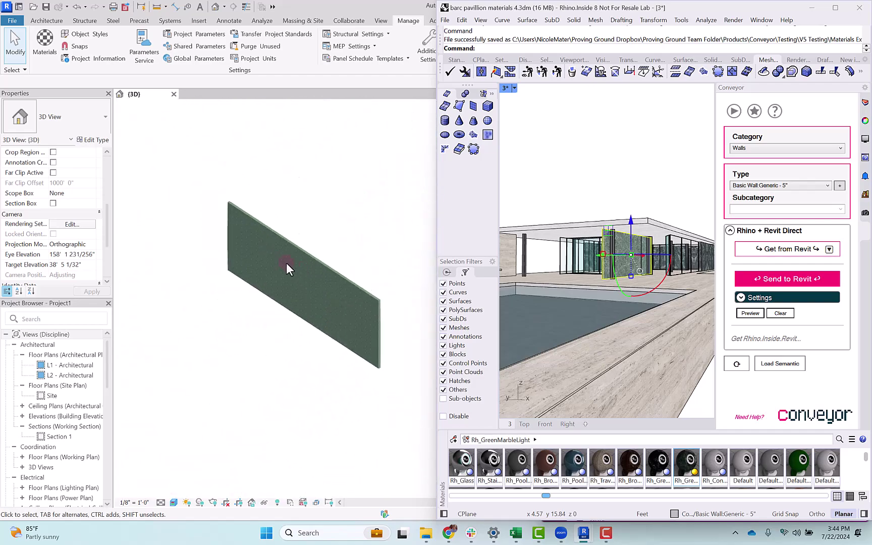
scroll(292, 266, "down", 3)
left_click(631, 162)
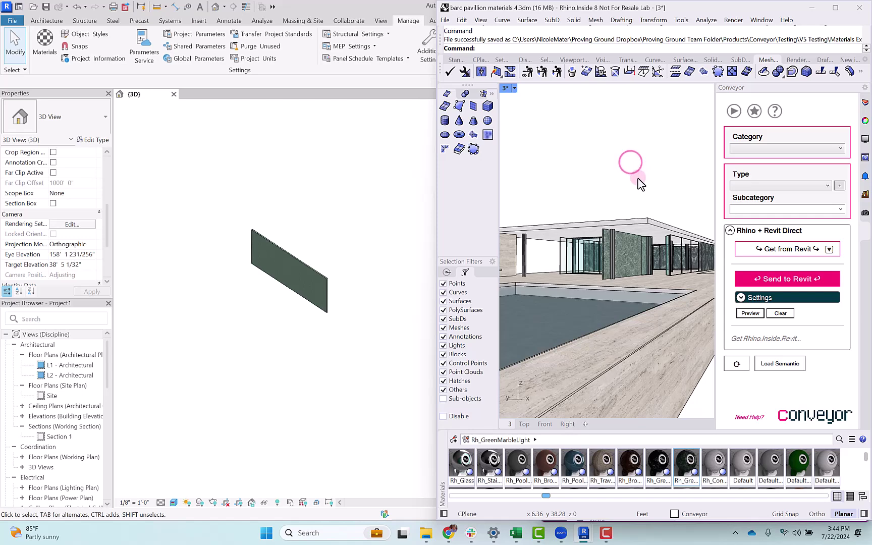
key("ctrl+a")
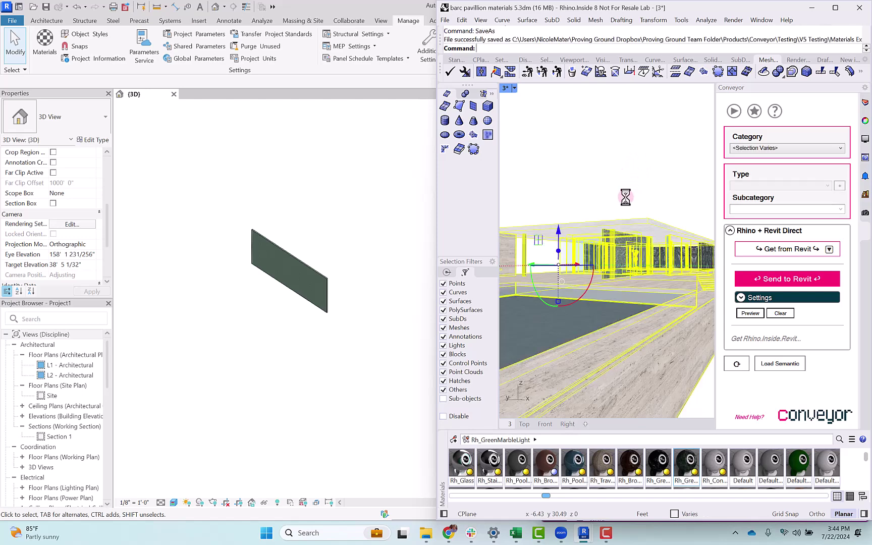
left_click(758, 283)
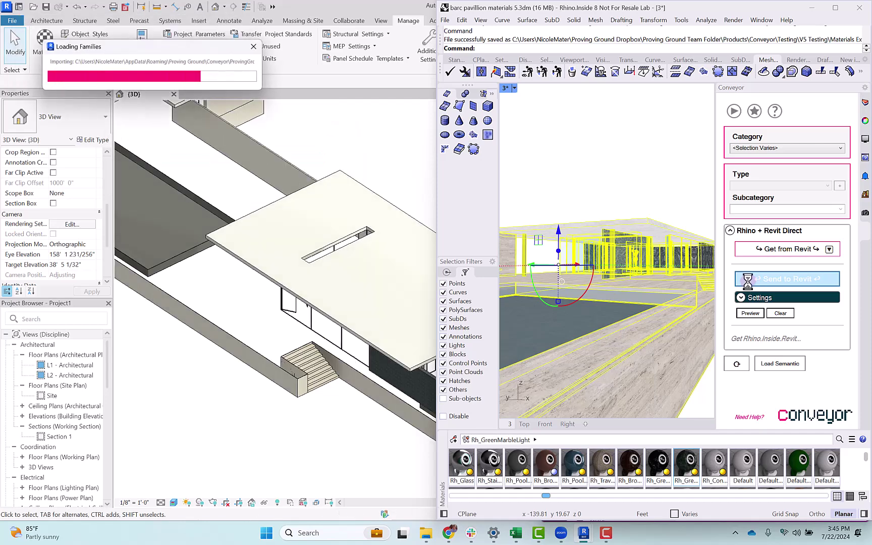
Dismiss the save reminder and set the Revit 3D view's model display style to Shaded.
left_click(432, 329)
middle_click_drag(262, 377, 355, 304)
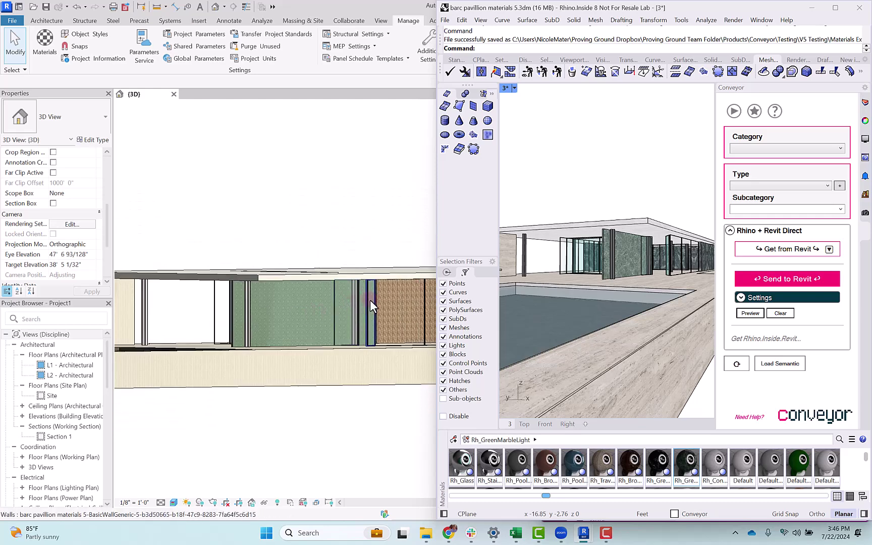
left_click(370, 305)
left_click(358, 232)
middle_click_drag(388, 237, 290, 396, "shift")
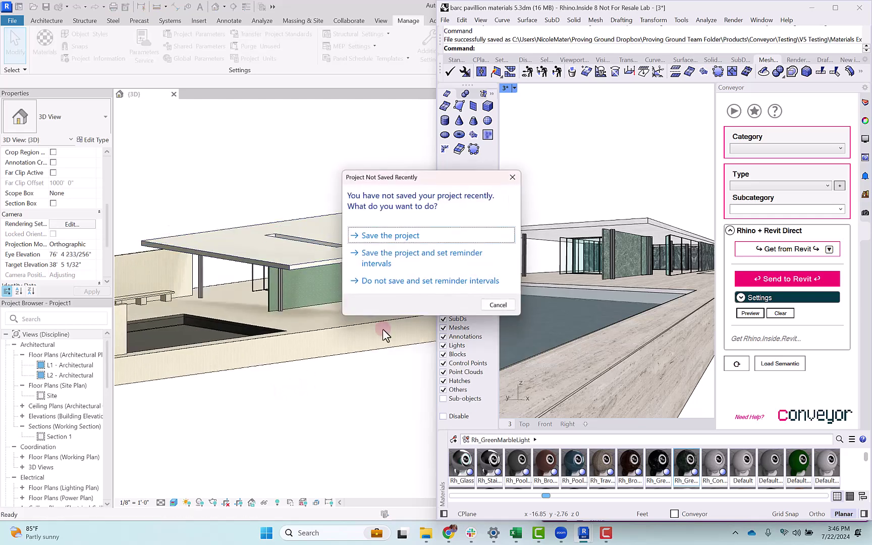
left_click(511, 175)
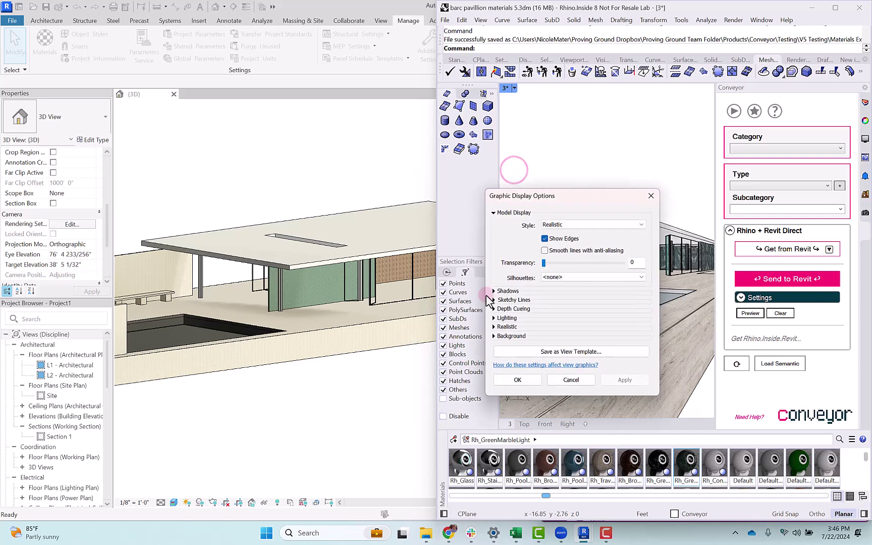
left_click(598, 224)
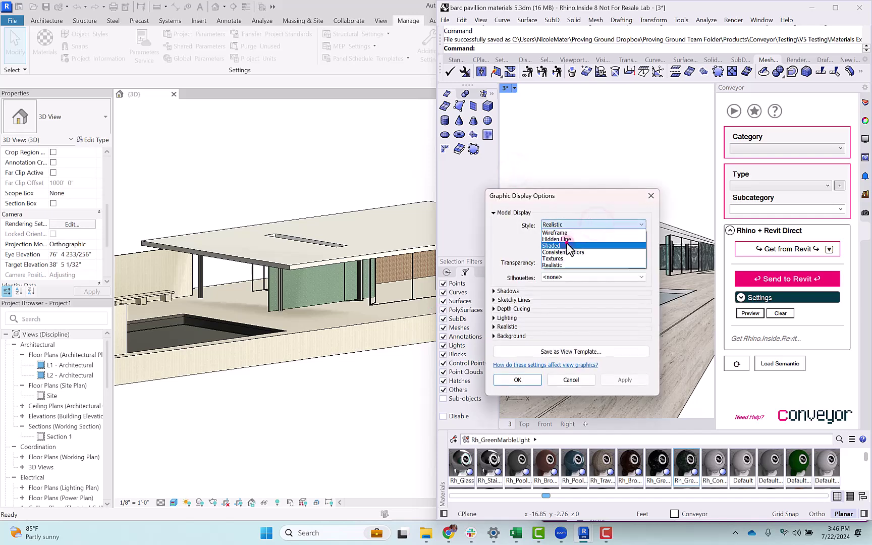
left_click(569, 246)
left_click(618, 378)
left_click(517, 379)
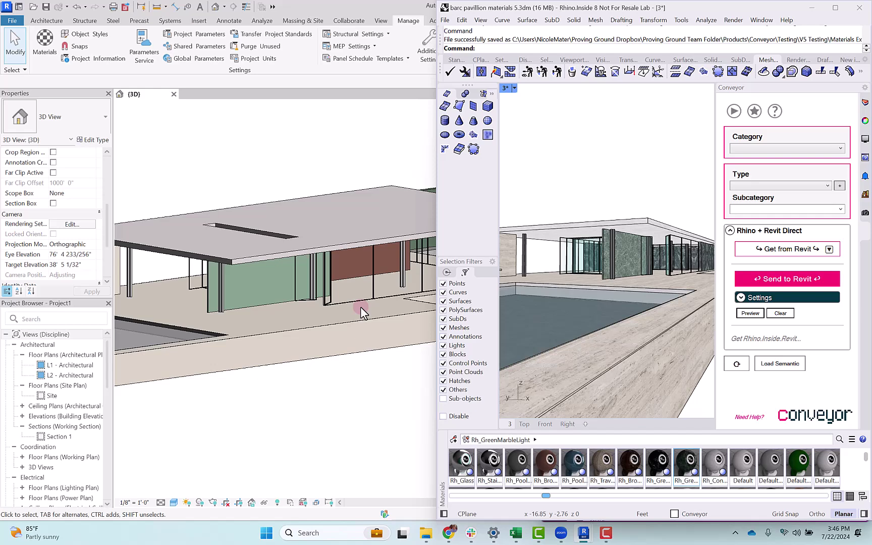
Lower the shading transparency of the Rh_Glass material in its graphics settings.
left_click(44, 42)
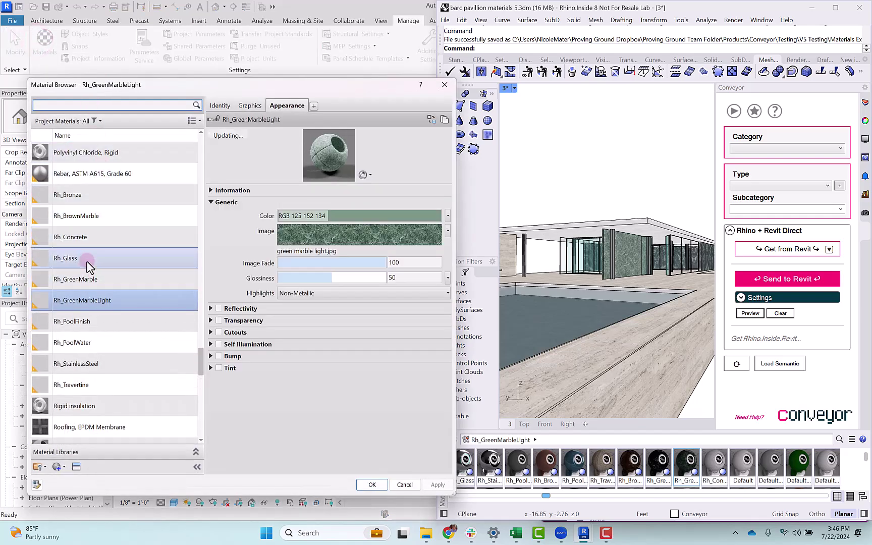
left_click(87, 259)
left_click(282, 108)
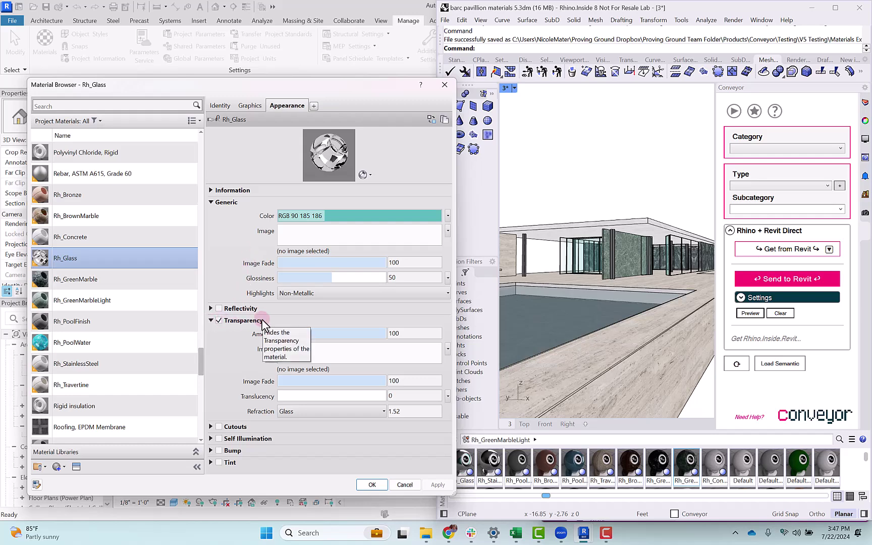
left_click(247, 106)
left_click_drag(385, 161, 355, 166)
Set the appearance transparency amount of Rh_Glass to 64, apply it and close the material settings.
left_click(287, 106)
left_click(384, 333)
left_click(431, 484)
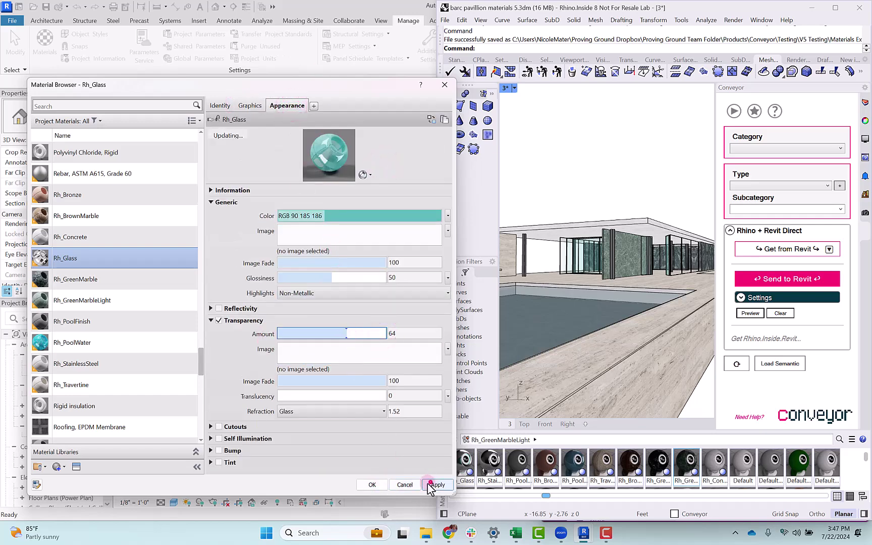
left_click(373, 484)
scroll(325, 386, "down", 2)
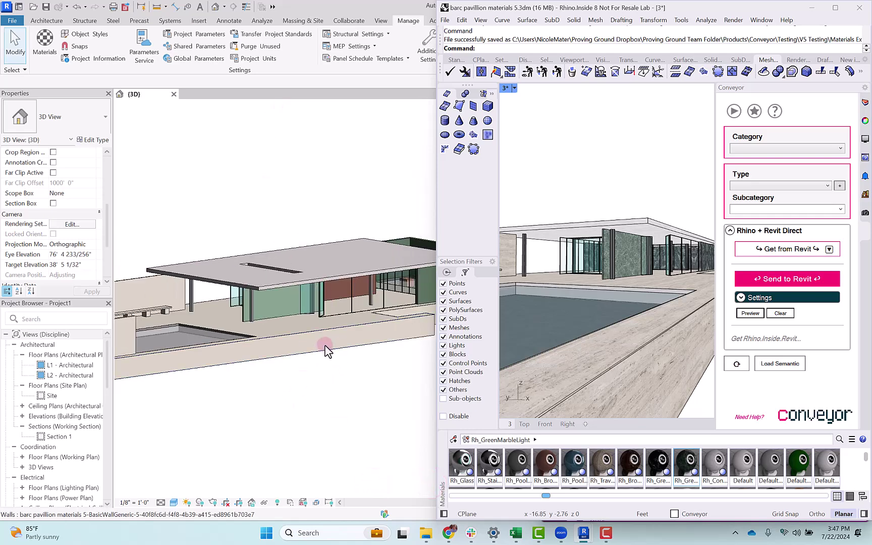
Set the Rh_GreenMarble appearance texture's sample size to 12'-0" wide and high, and close the material settings.
left_click(40, 44)
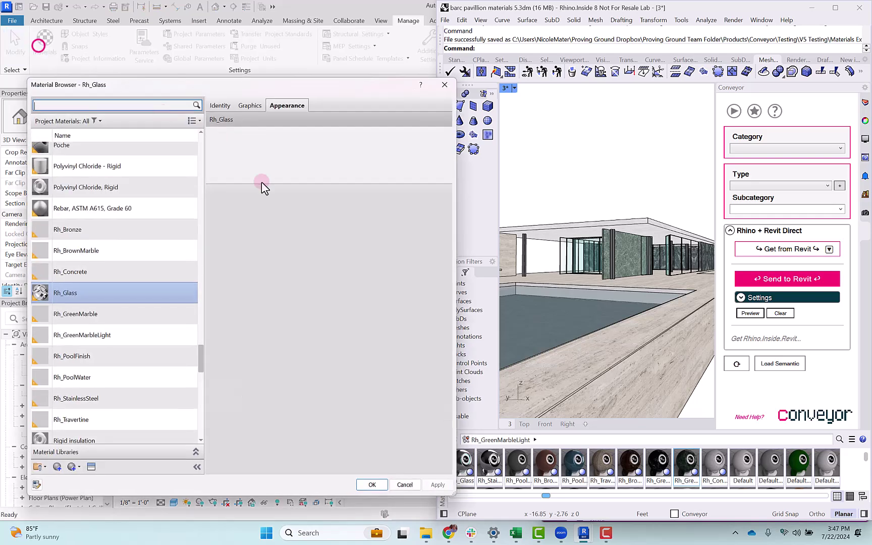
left_click(162, 317)
left_click(330, 241)
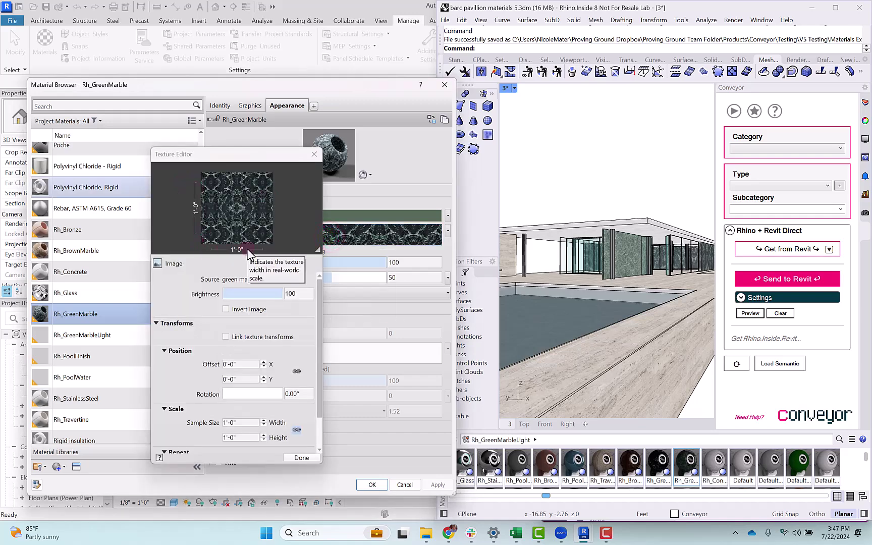
double_click(235, 422)
type("12")
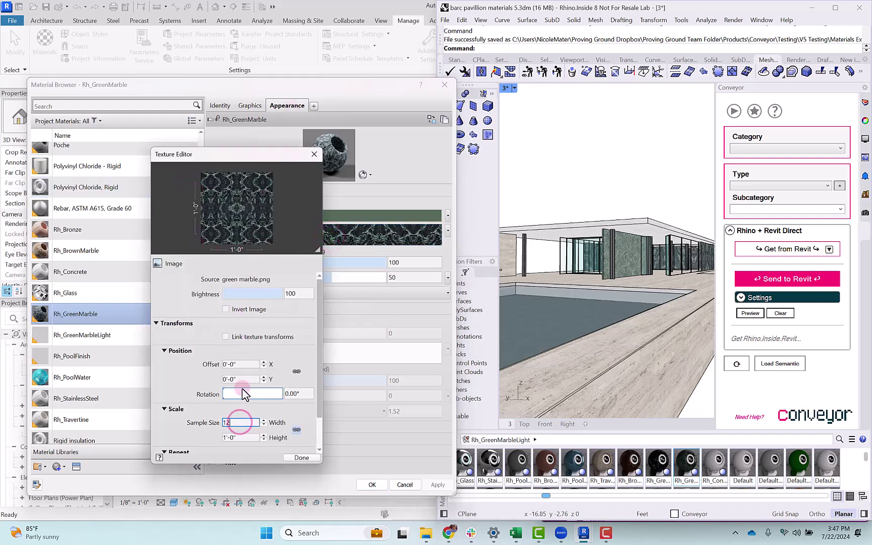
key("Tab")
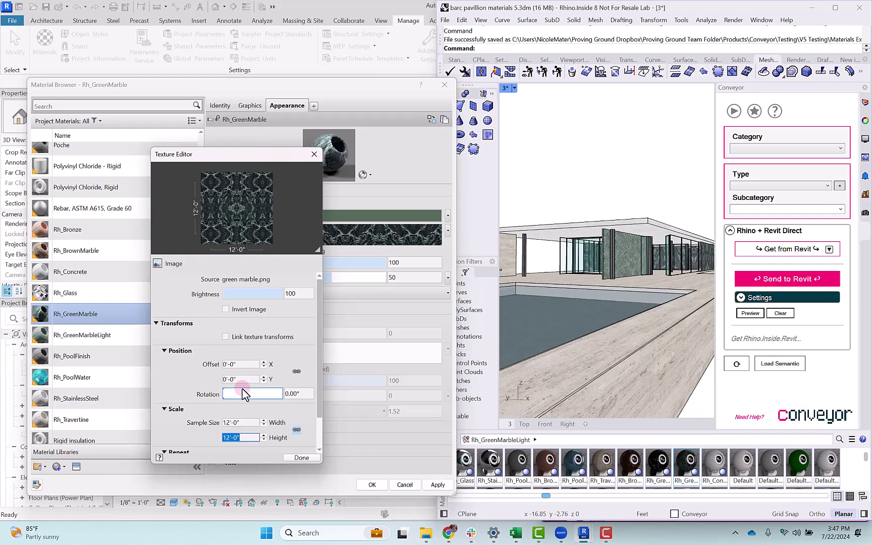
left_click(301, 457)
left_click(372, 485)
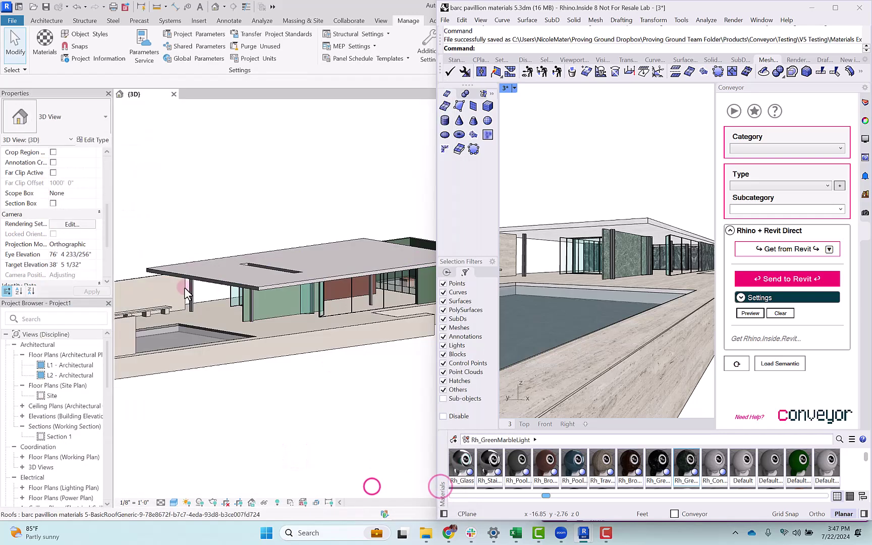
Set the Revit 3D view's model display style to Realistic in the graphic display options.
scroll(333, 272, "up", 5)
key("g")
key("d")
left_click(607, 225)
left_click(552, 265)
left_click(624, 379)
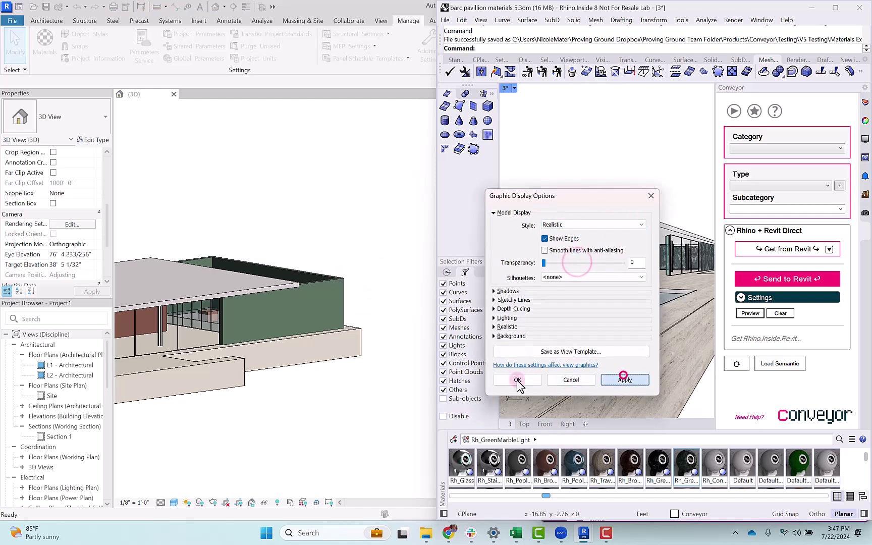
left_click(517, 380)
Examine the pavilion's marble walls in Rhino and compare them with the green marble end wall in Revit.
scroll(285, 287, "up", 2)
scroll(366, 318, "down", 4)
scroll(694, 247, "down", 5)
scroll(686, 258, "up", 3)
right_click_drag(672, 227, 679, 255)
scroll(685, 273, "up", 2)
middle_click(686, 276)
right_click_drag(627, 200, 656, 269)
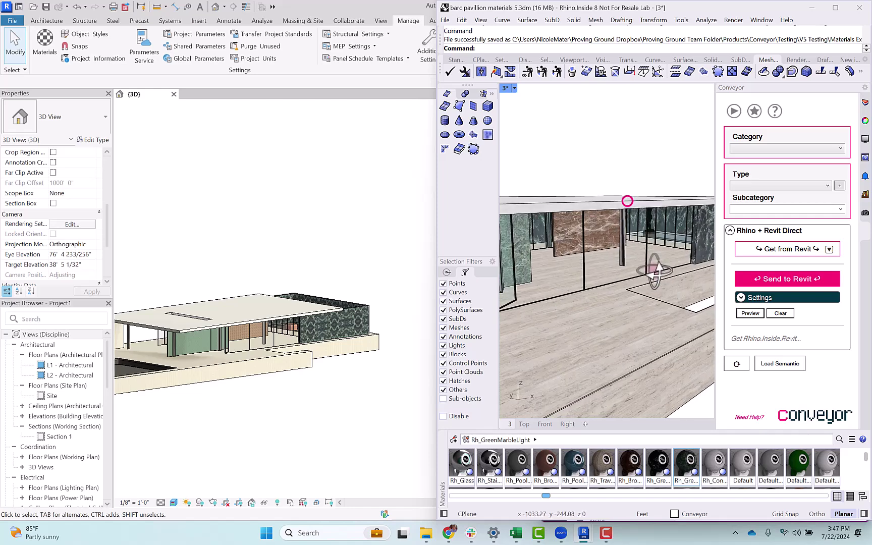
scroll(627, 215, "down", 3)
scroll(628, 214, "down", 2)
left_click(367, 313)
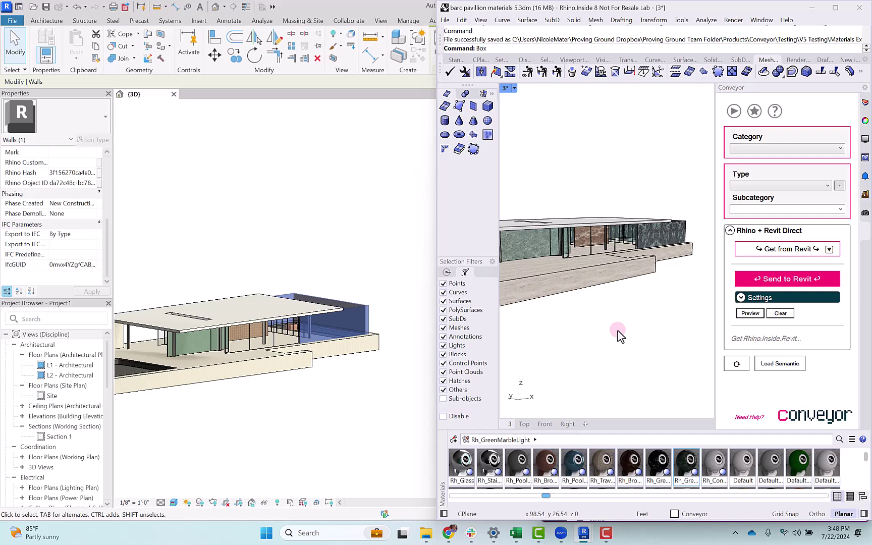
In Rhino, draw a box in front of the pavilion and assign the Rh_GreenMarble material to it.
key("Return")
left_click(621, 321)
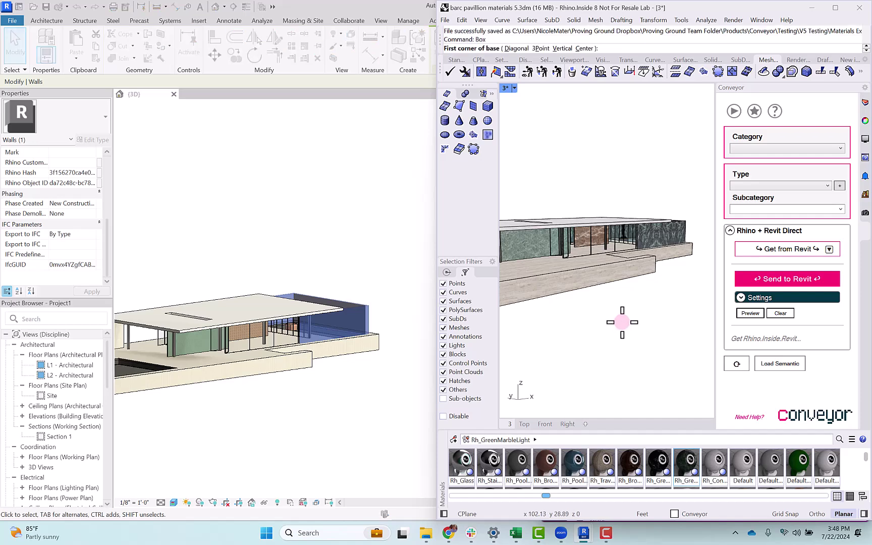
left_click(610, 354)
left_click(629, 294)
left_click(631, 335)
left_click_drag(671, 472, 624, 323)
left_click(335, 409)
left_click(373, 408)
Assign the box the category Component Families and type Generic Models in Conveyor, and send it to Revit.
left_click(779, 278)
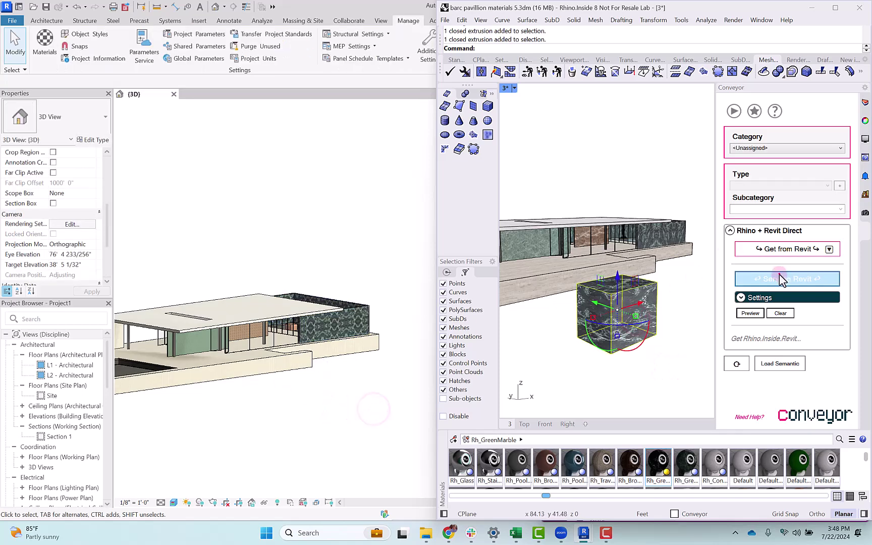
left_click(781, 149)
left_click(769, 168)
left_click(769, 186)
left_click(752, 222)
left_click(781, 278)
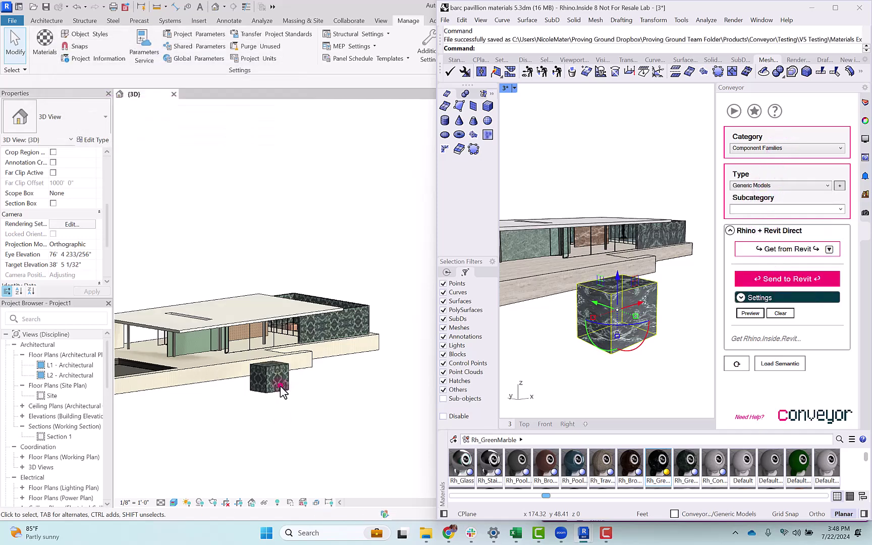
Delete the green marble test box from both Revit and Rhino.
left_click(281, 391)
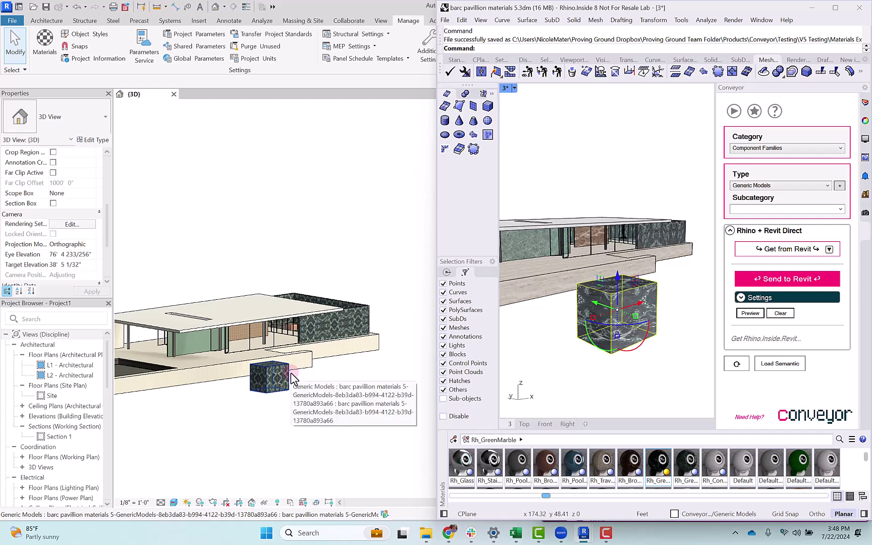
key("Delete")
scroll(273, 385, "up", 2)
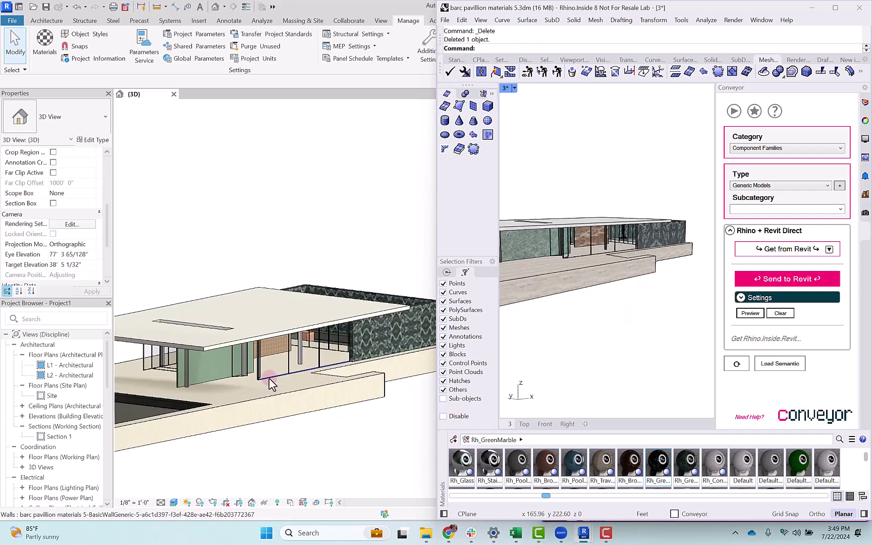